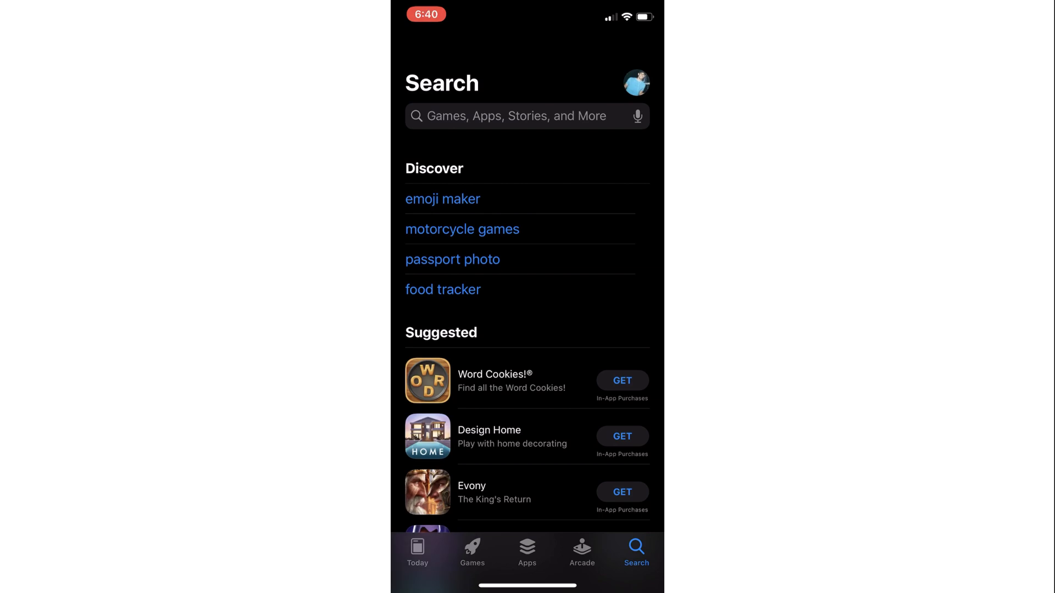
- Search the App Store for 'Google cl' and start downloading the Google Classroom app
left_click(517, 116)
type("Google cl")
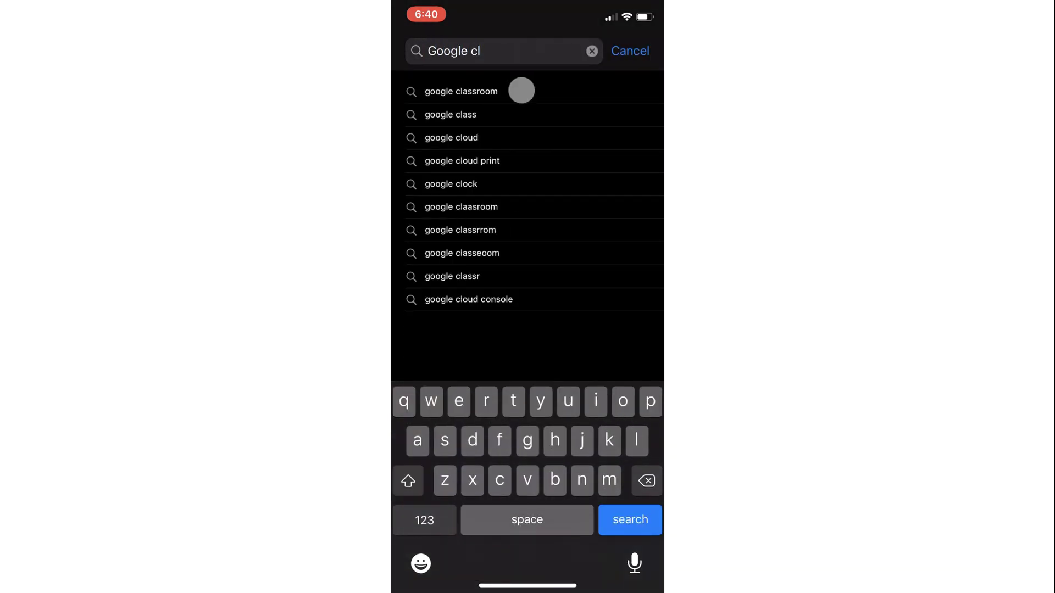
left_click(521, 91)
left_click(637, 104)
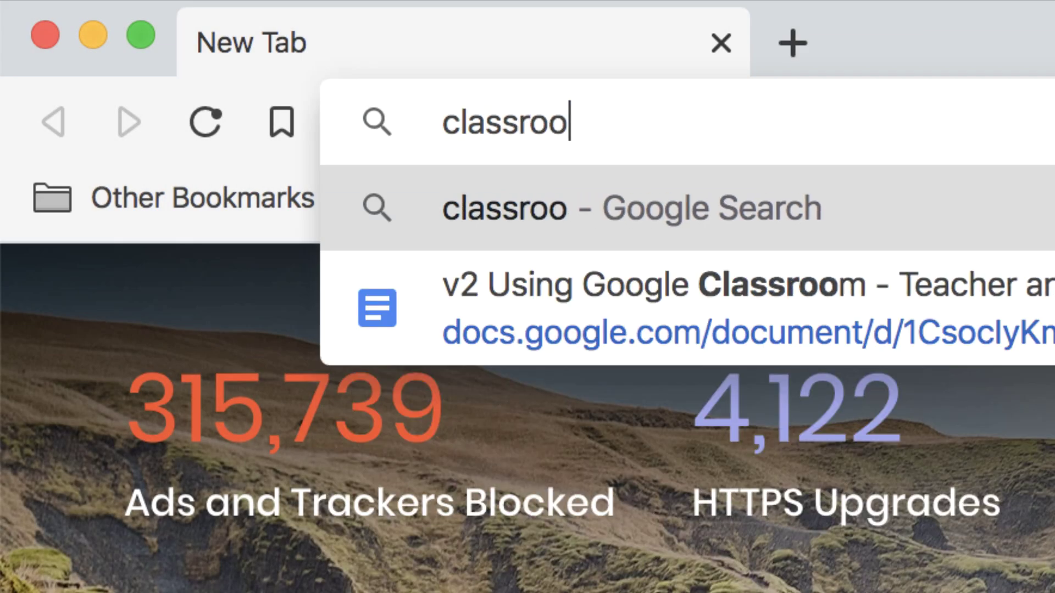
- Go to classroom.google.com in Brave and sign in to Google Classroom
type("oogle.com")
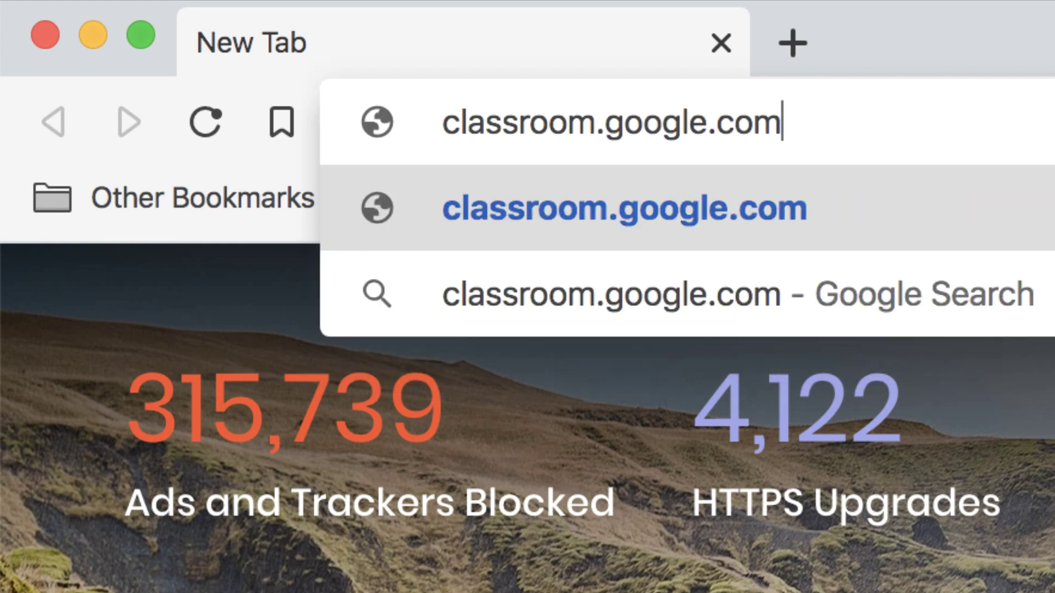
key("Return")
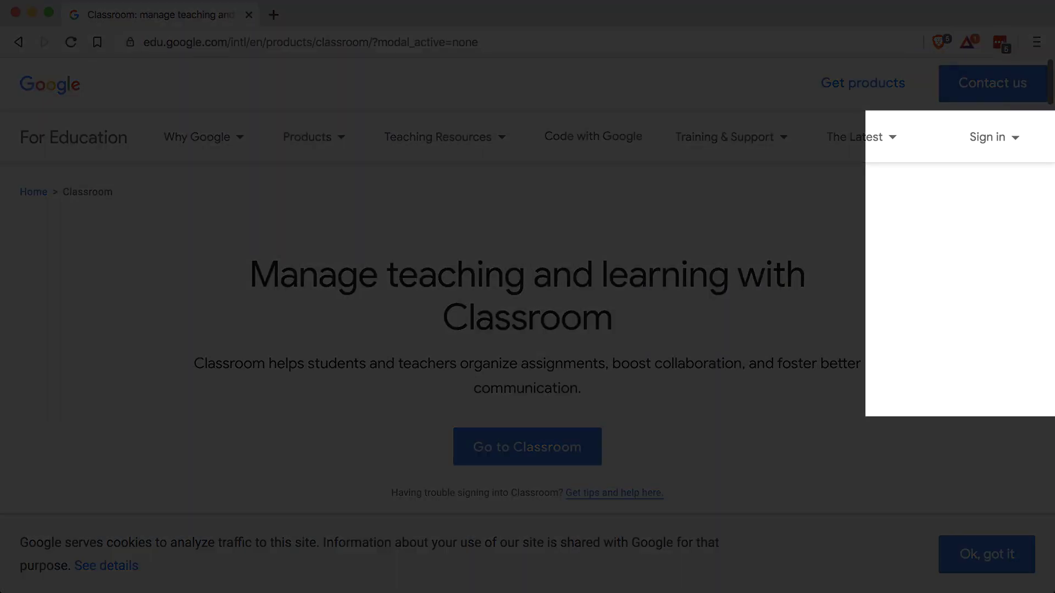
left_click(1009, 140)
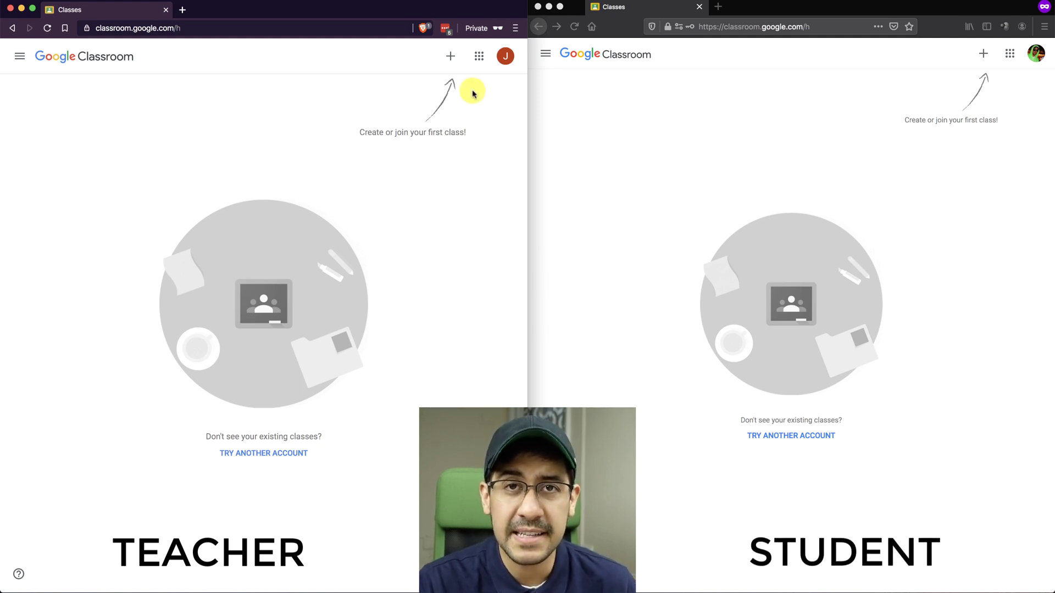
- Create a class named 'Biology 101' from the teacher account
left_click(450, 56)
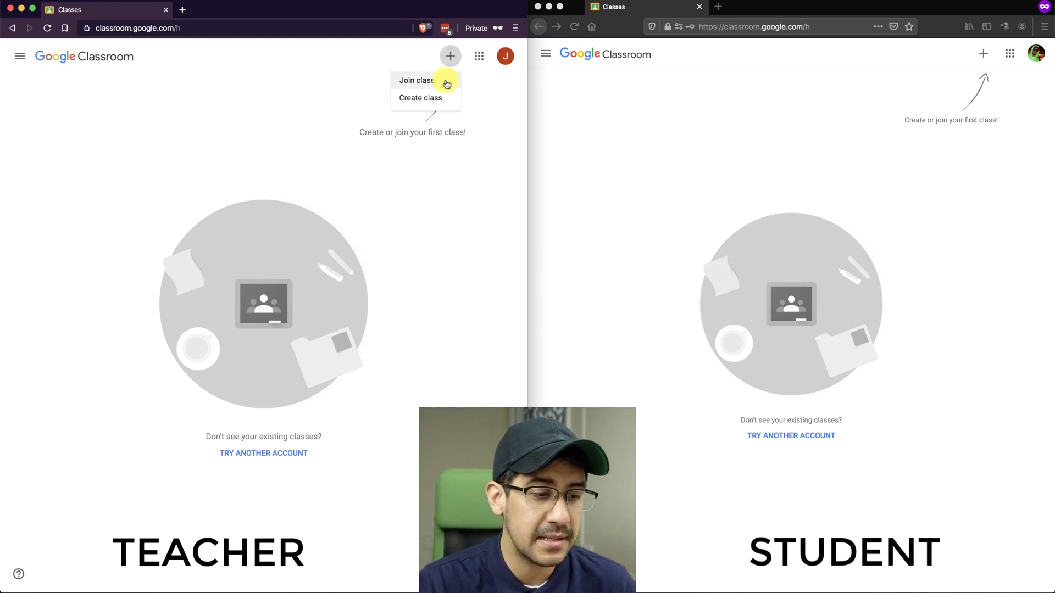
left_click(440, 102)
left_click(219, 262)
type("Biology 101")
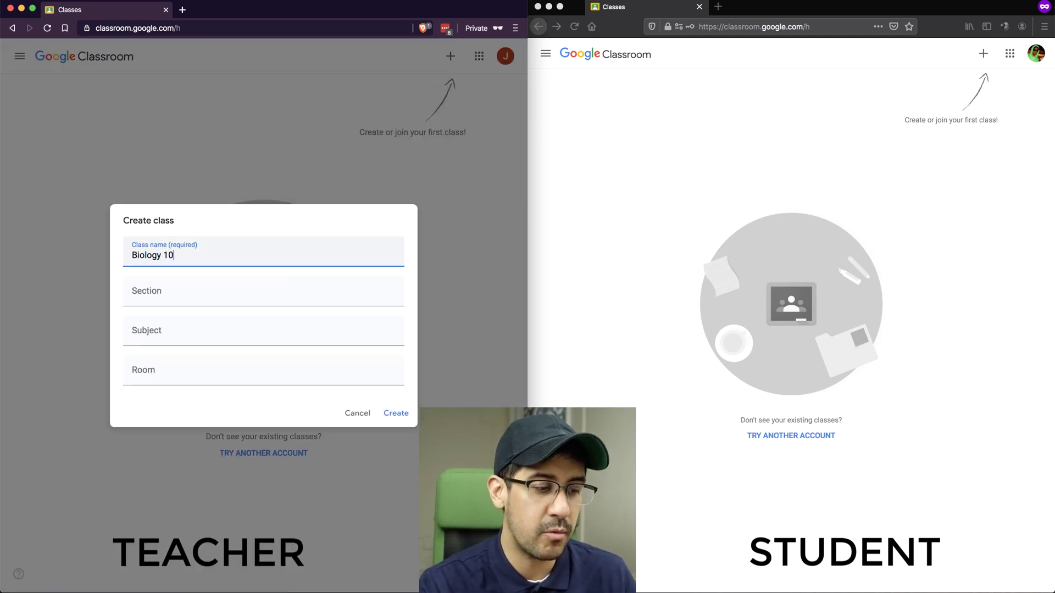
left_click(394, 418)
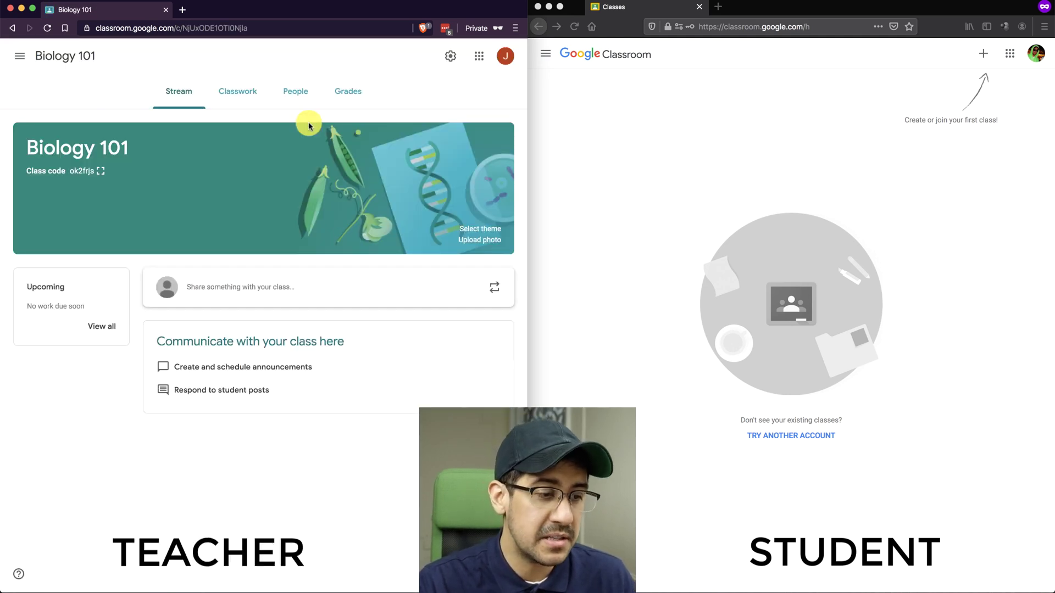
left_click(297, 92)
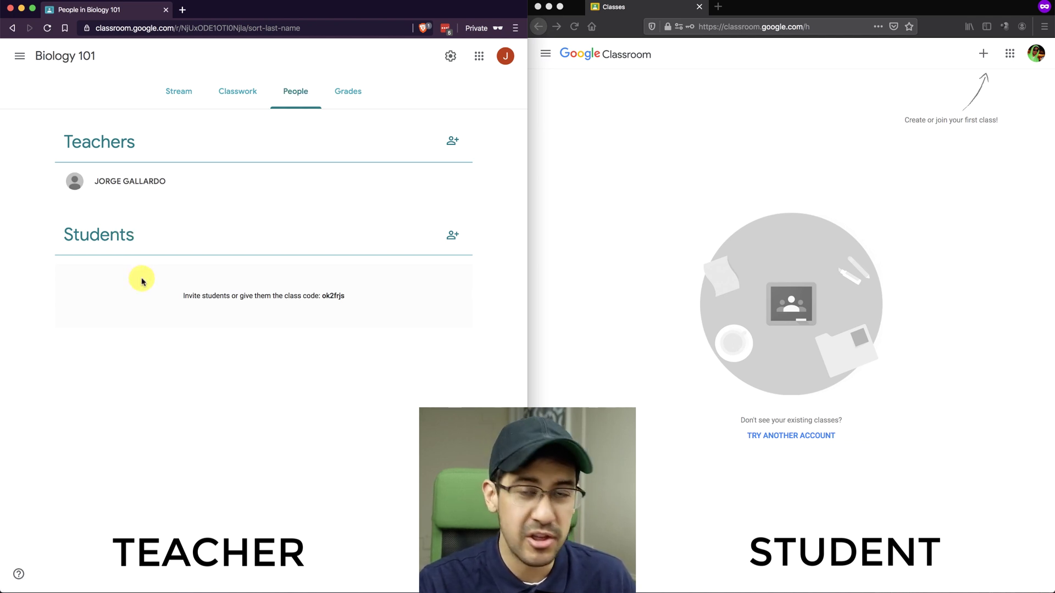
left_click(454, 237)
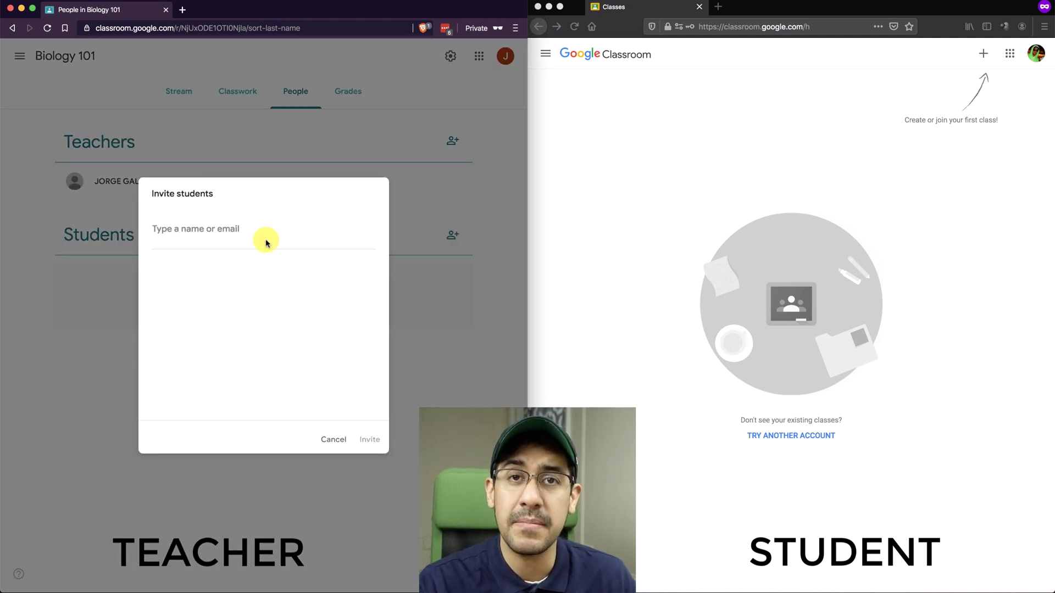
left_click(333, 439)
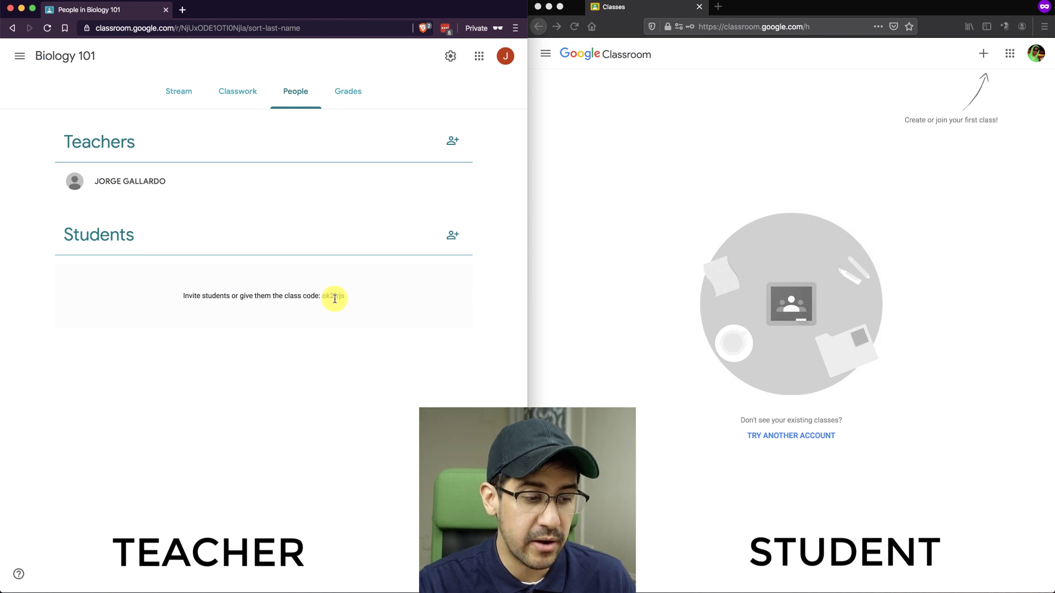
- On the Biology 101 stream, display the class code full-size
left_click(172, 100)
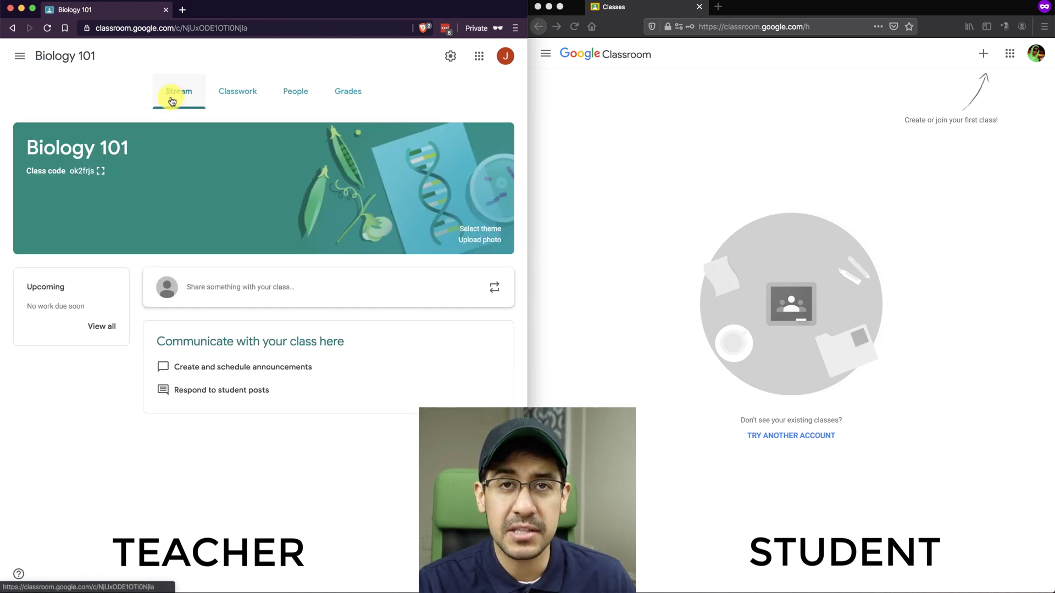
left_click(100, 172)
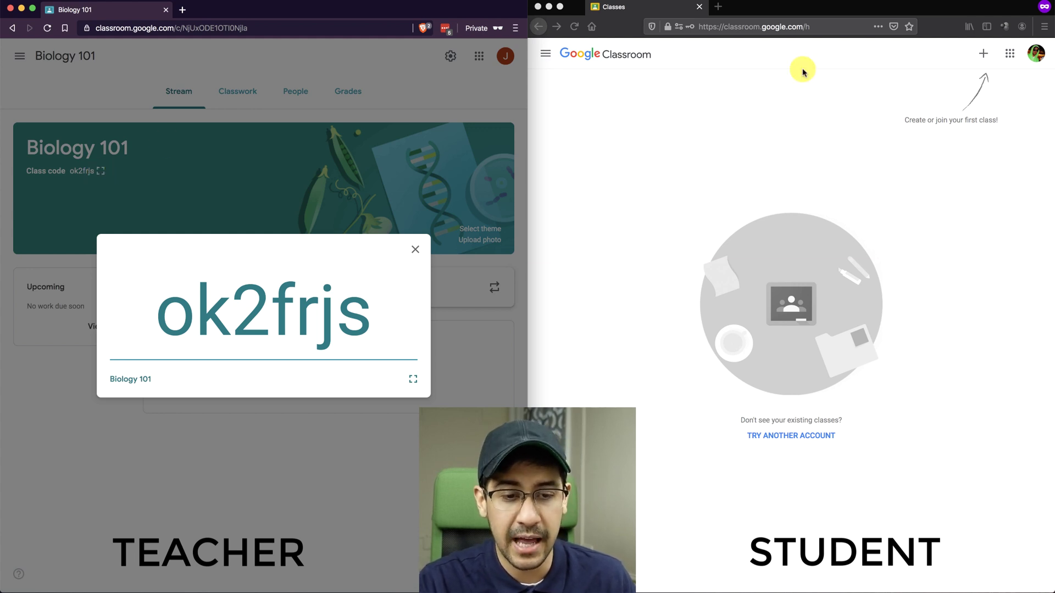
- Join Biology 101 from the student account using the class code
left_click(986, 55)
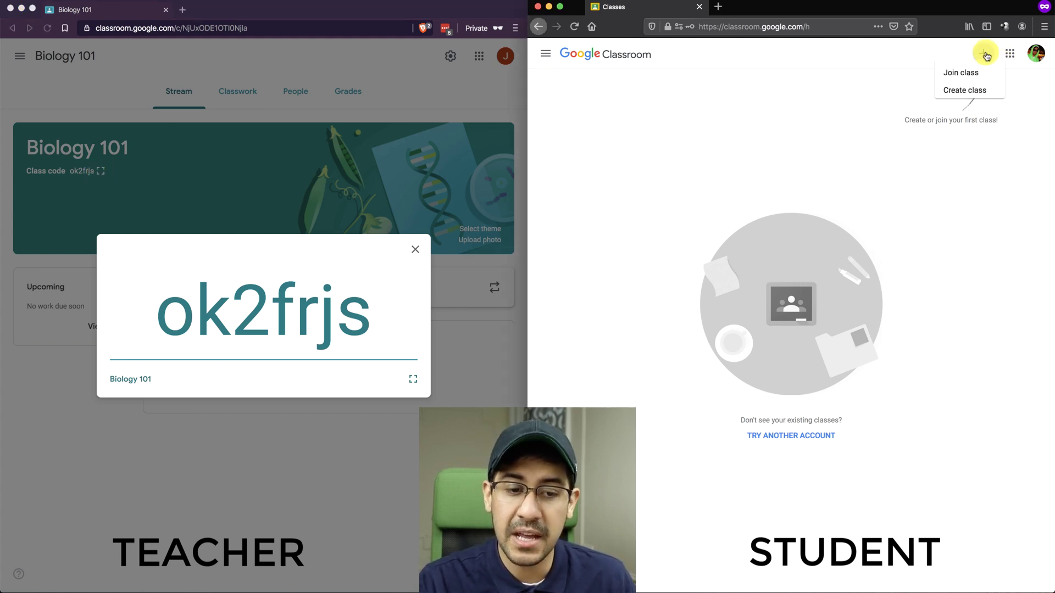
left_click(968, 77)
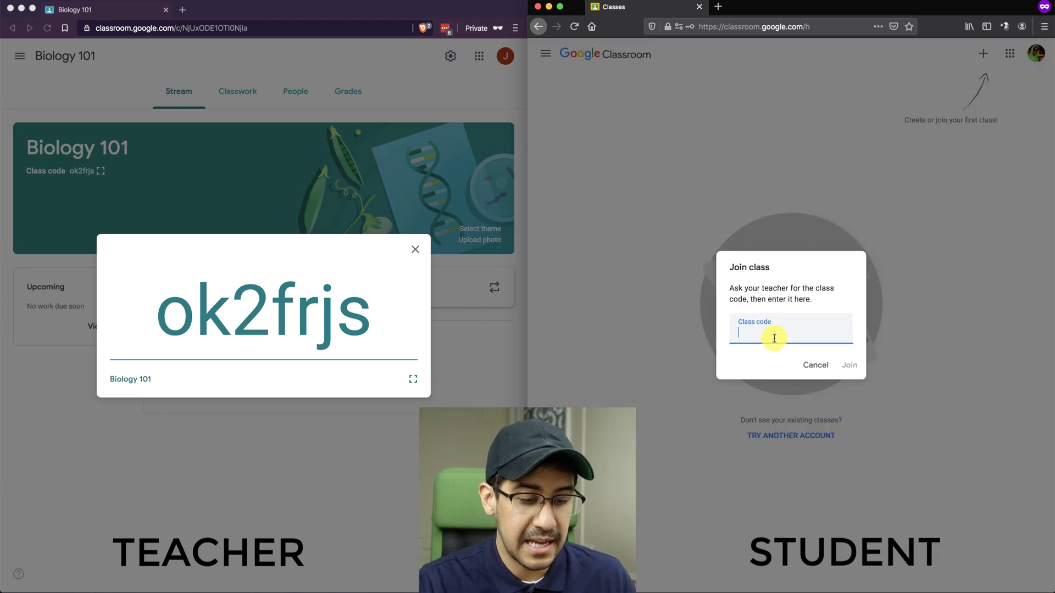
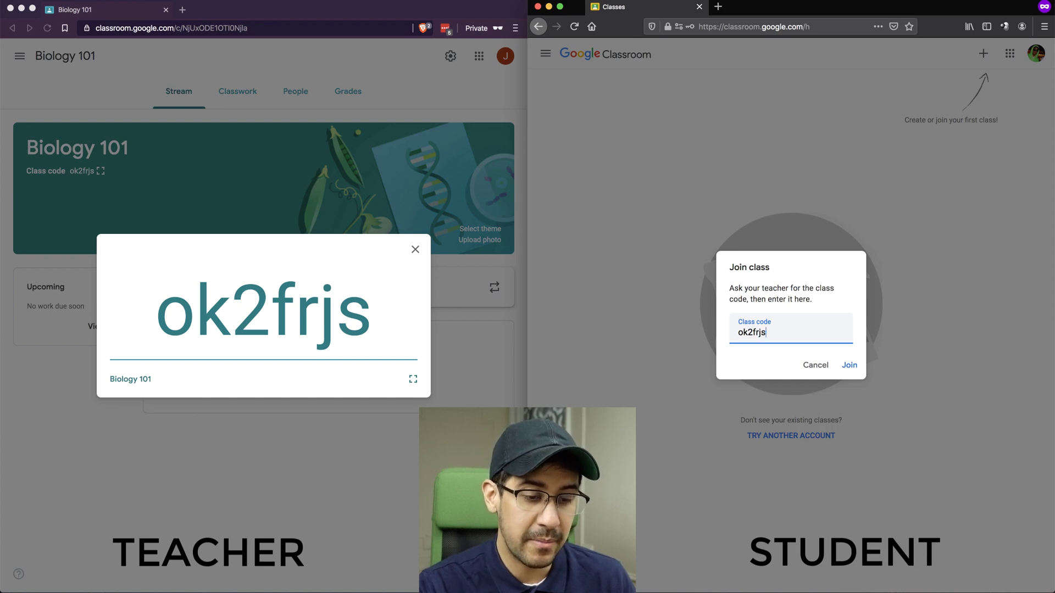
left_click(849, 367)
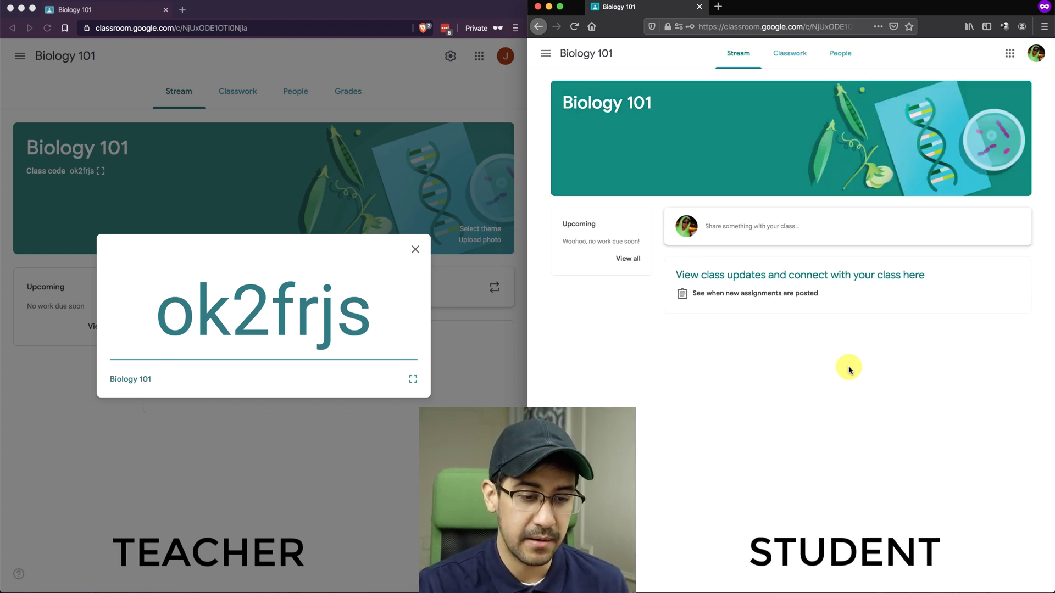
- Close the enlarged class code on the teacher side and view the People list
left_click(416, 253)
left_click(416, 253)
left_click(287, 93)
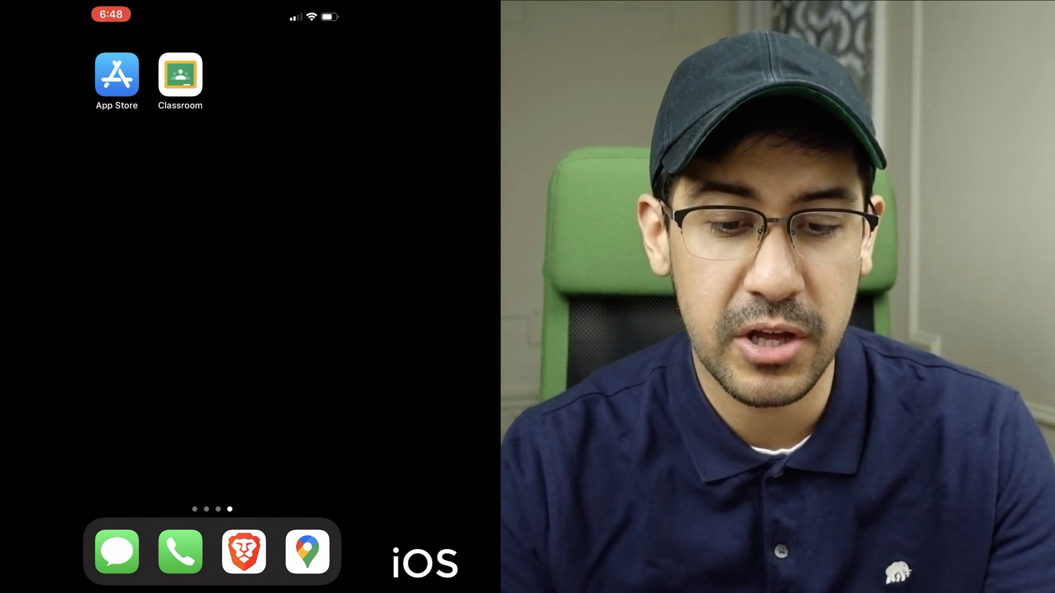
- In the iPhone Classroom app, join Biology 101 by entering the class code
left_click(180, 74)
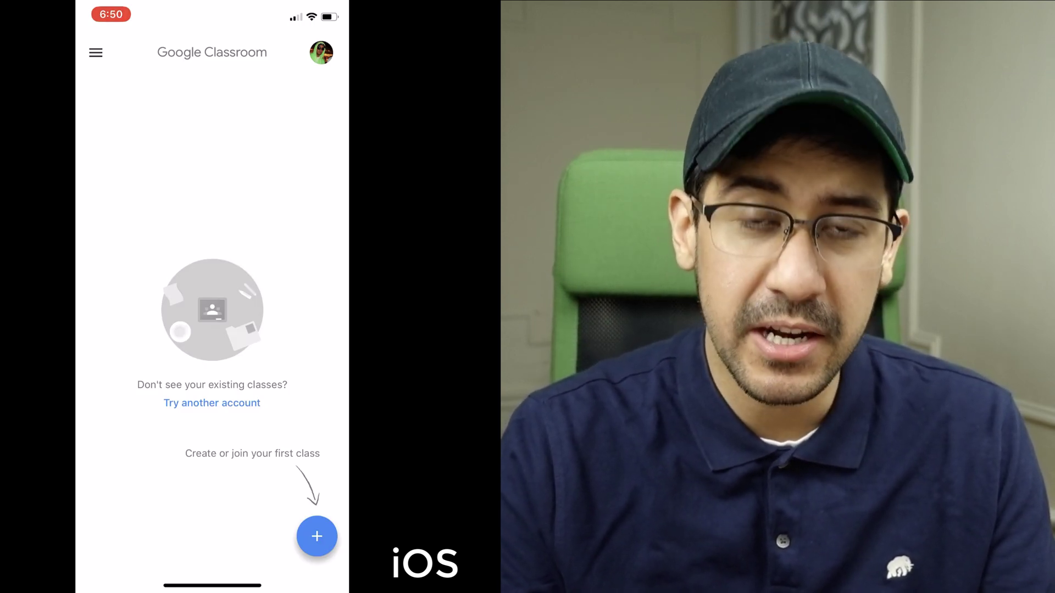
left_click(317, 536)
left_click(111, 511)
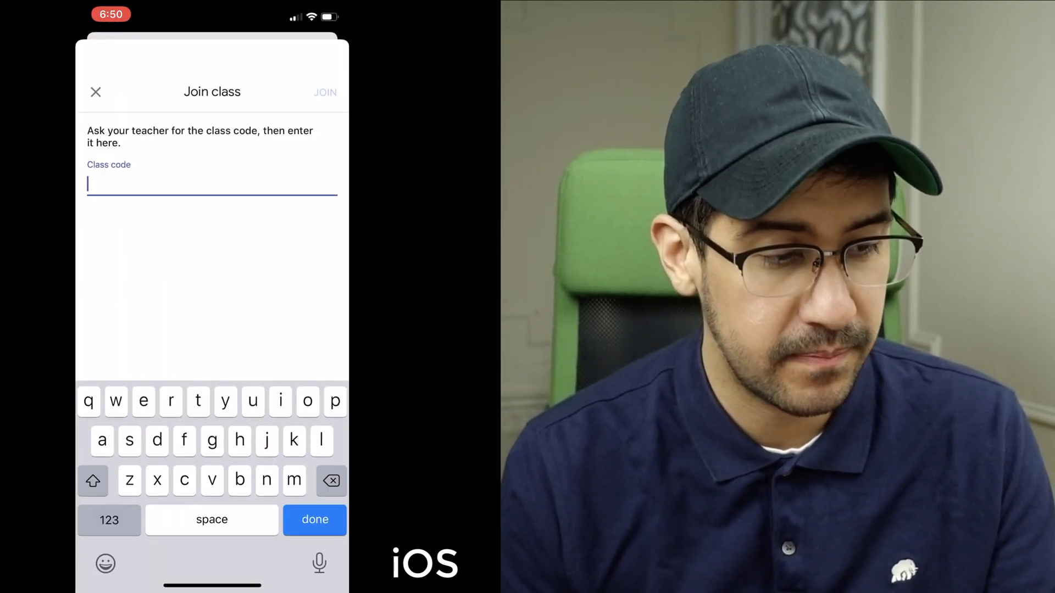
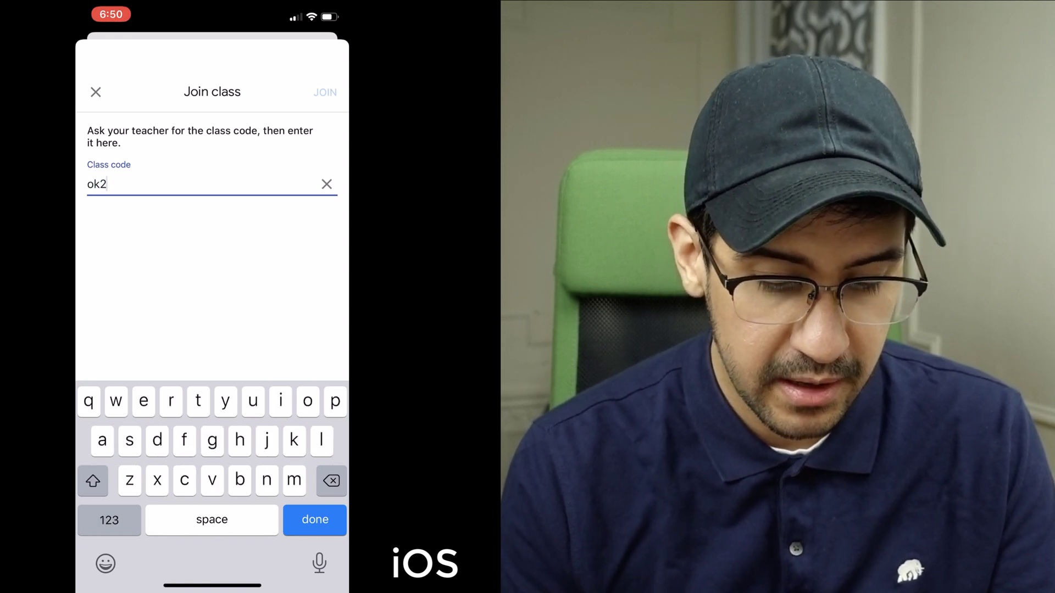
key("Return")
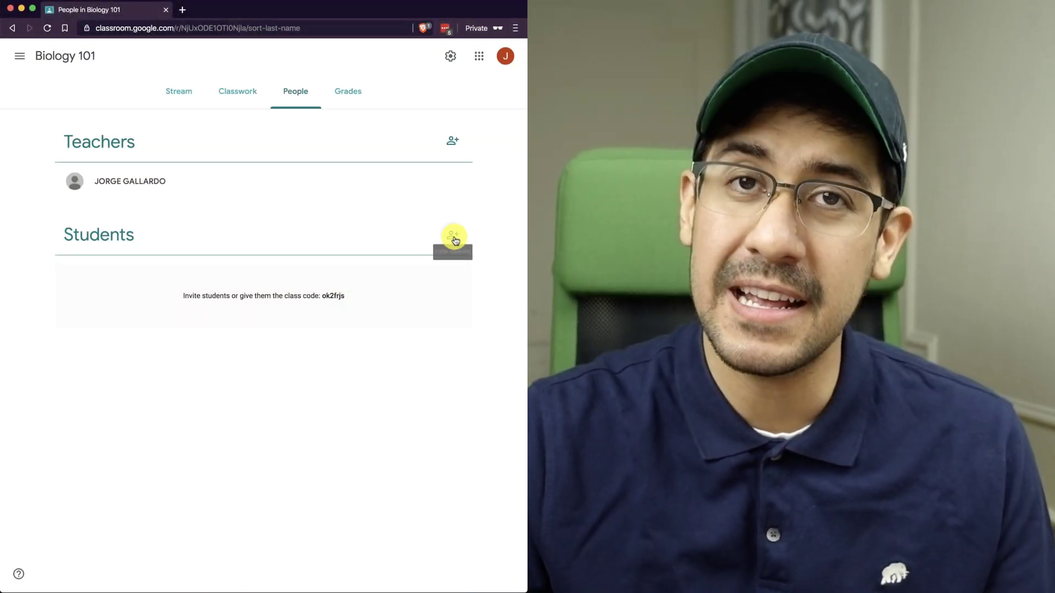
- Open the Invite students form beside Students on the People tab
left_click(453, 238)
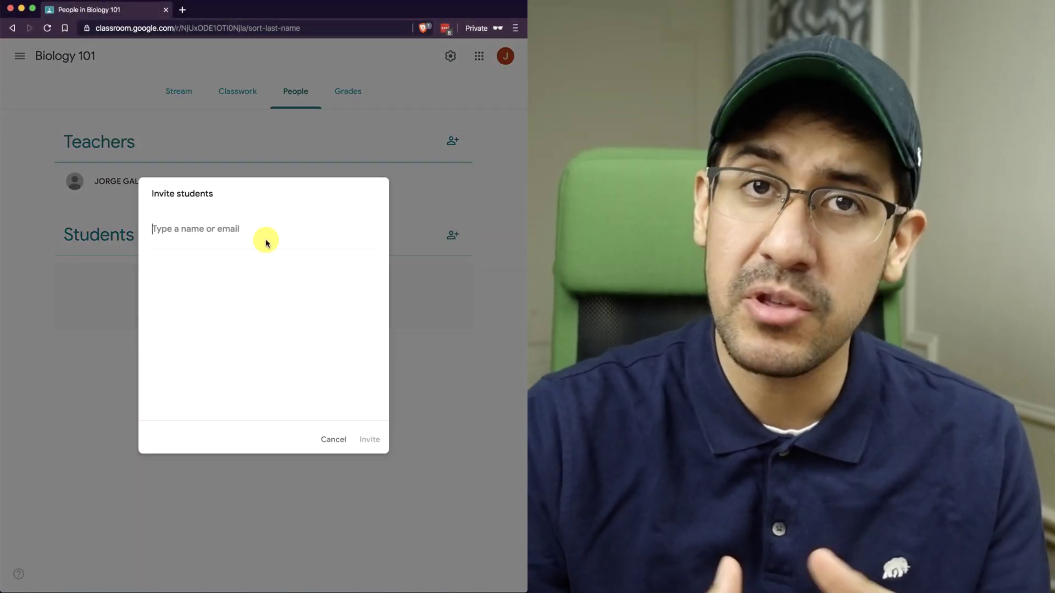